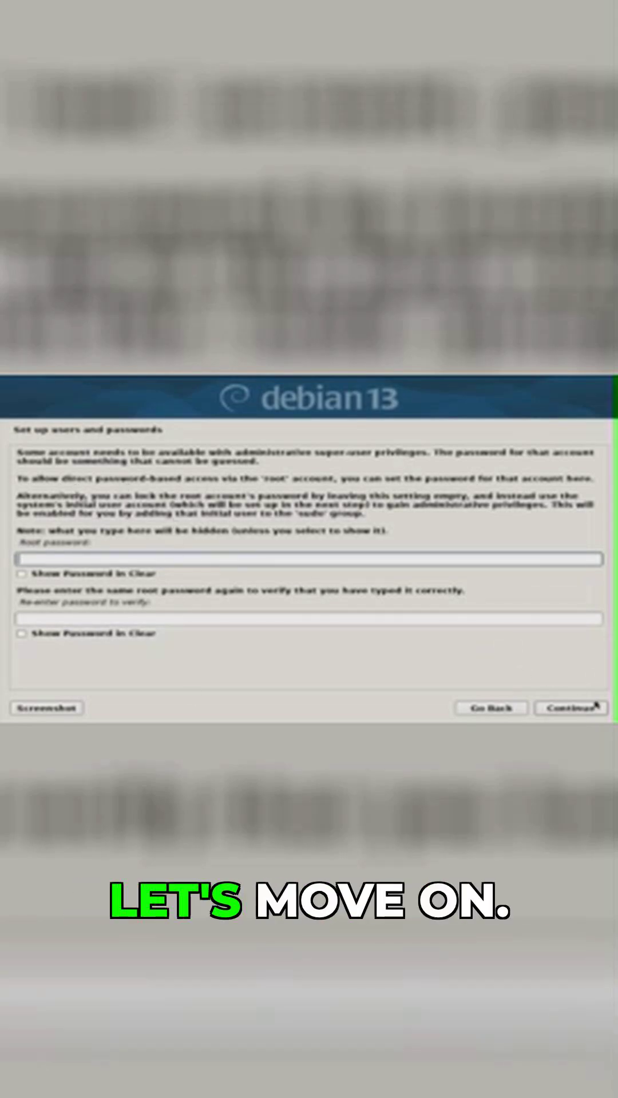
Continue past the root password page with both password fields left blank.
left_click(564, 709)
type("debian")
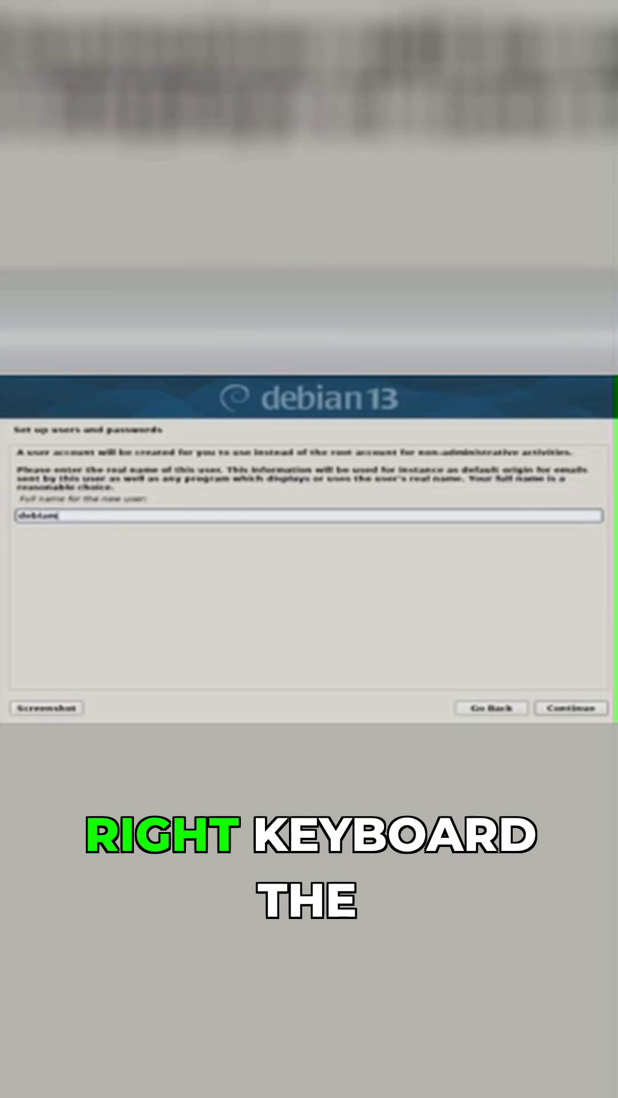
Enter 'debian' as the full name, keep username 'debian', and continue to the password page.
key("BackSpace")
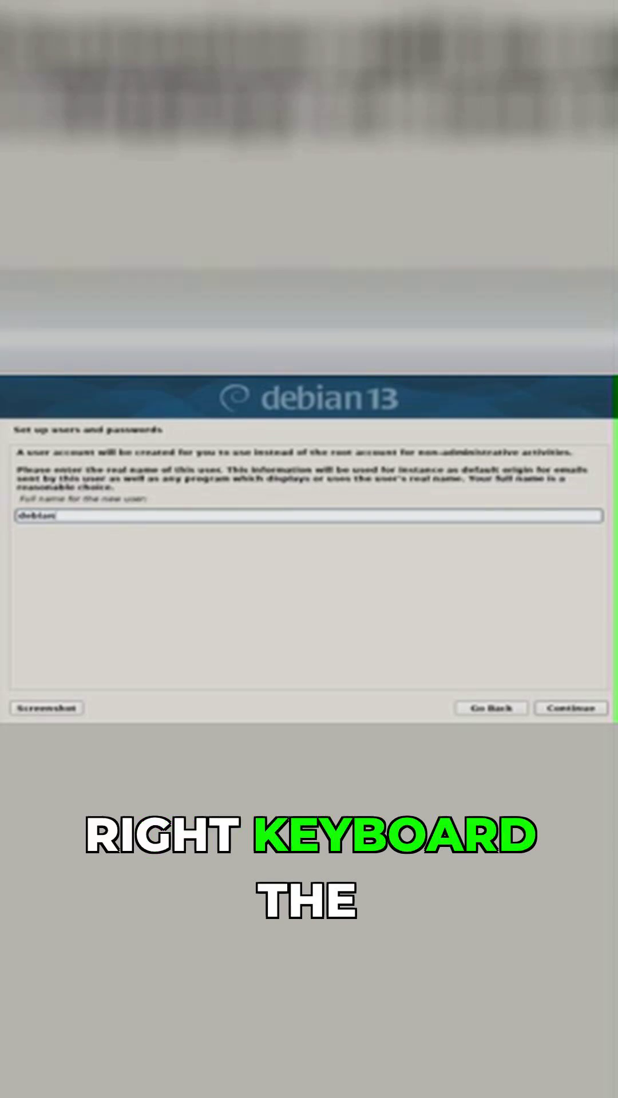
key("Return")
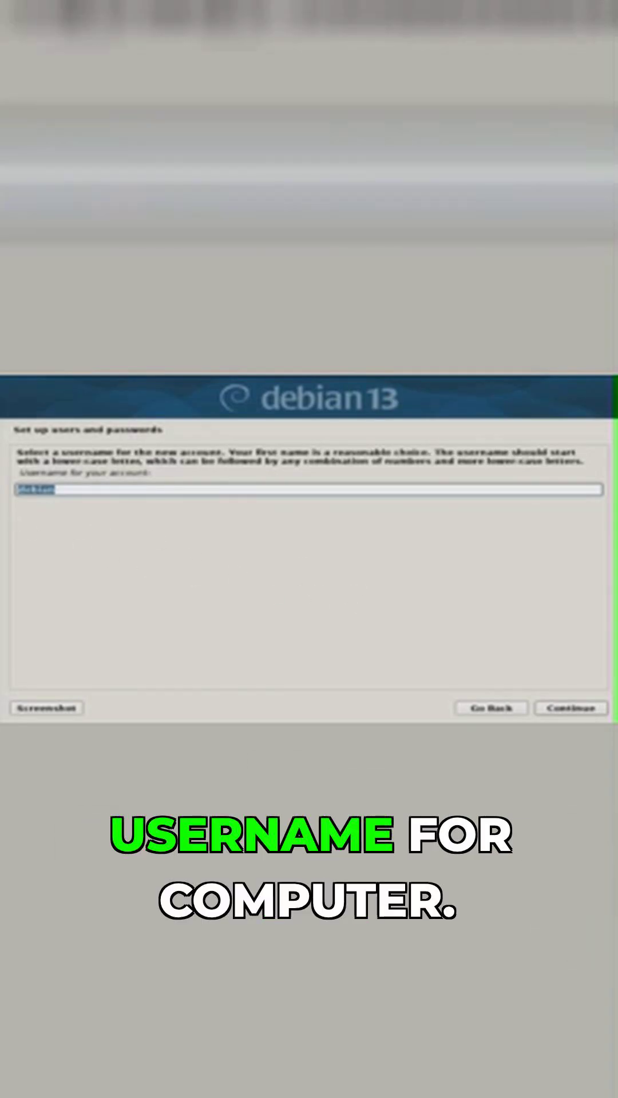
left_click(562, 710)
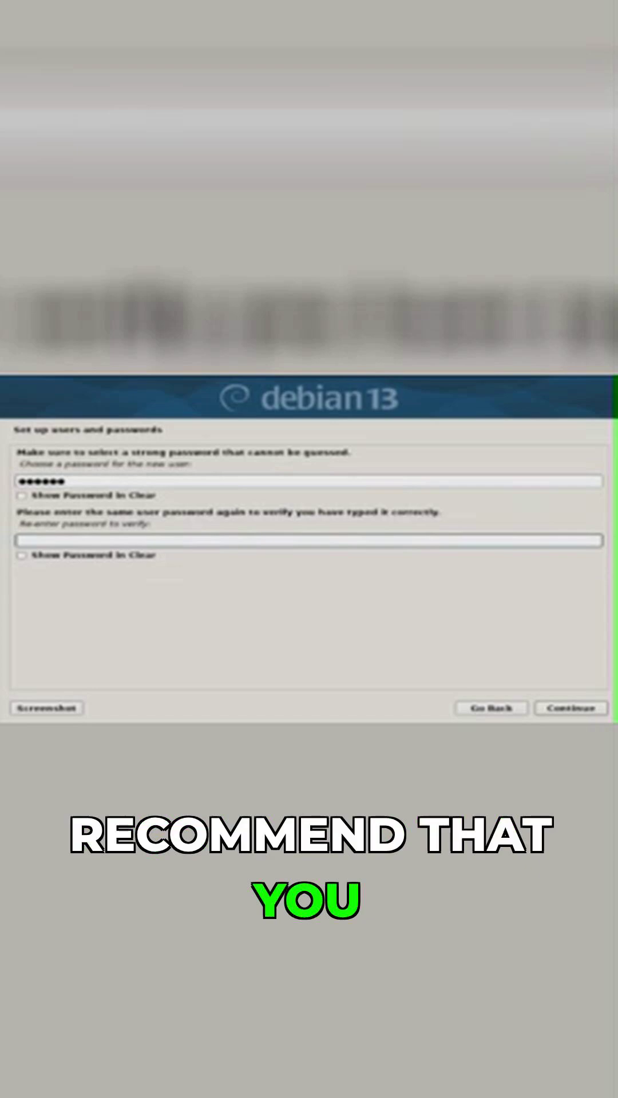
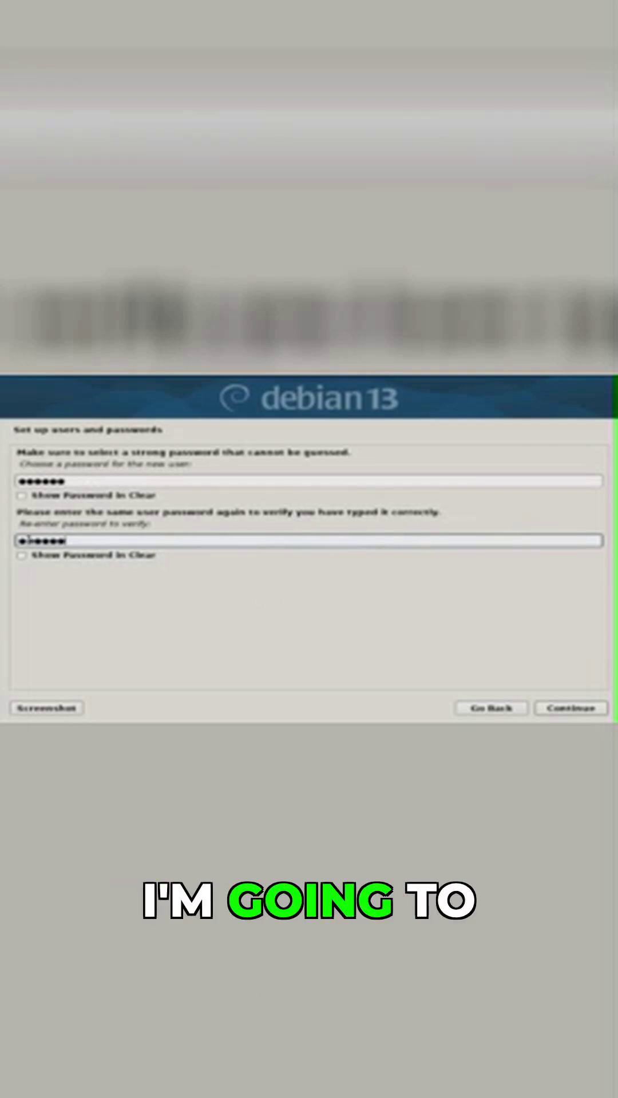
left_click(22, 555)
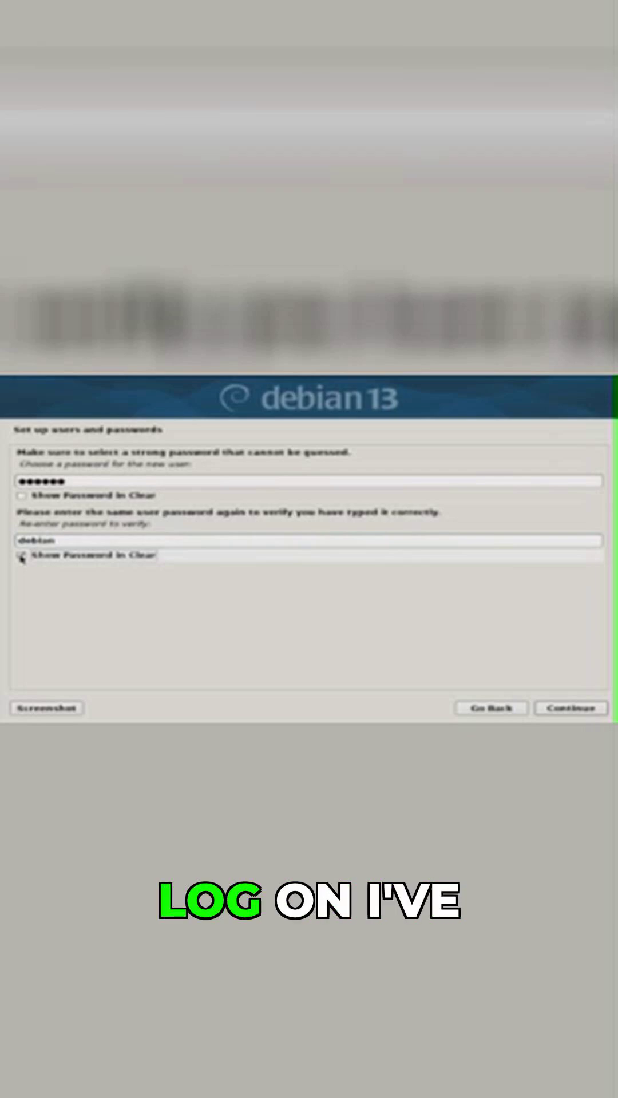
left_click(22, 555)
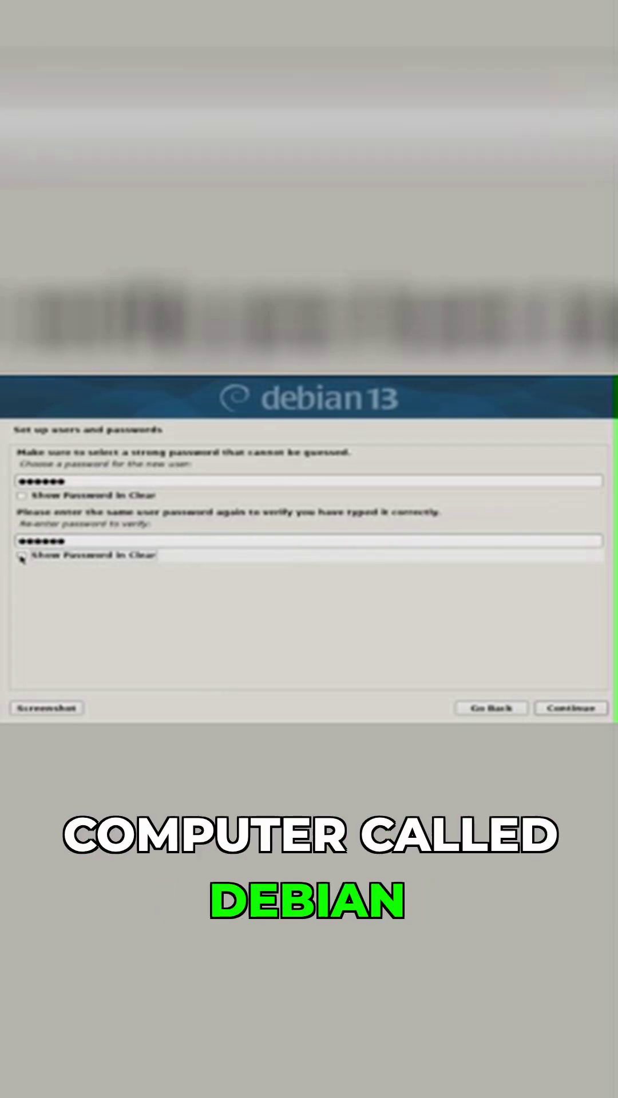